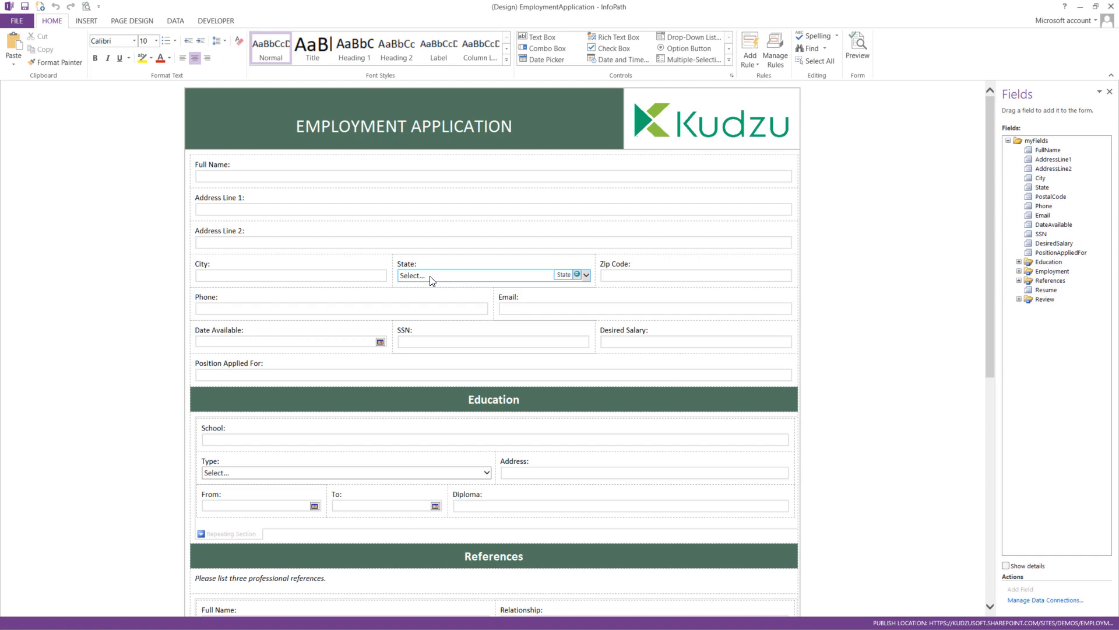
Look through the sections of the EmploymentApplication form design down to Previous Employment
scroll(810, 337, down, 4)
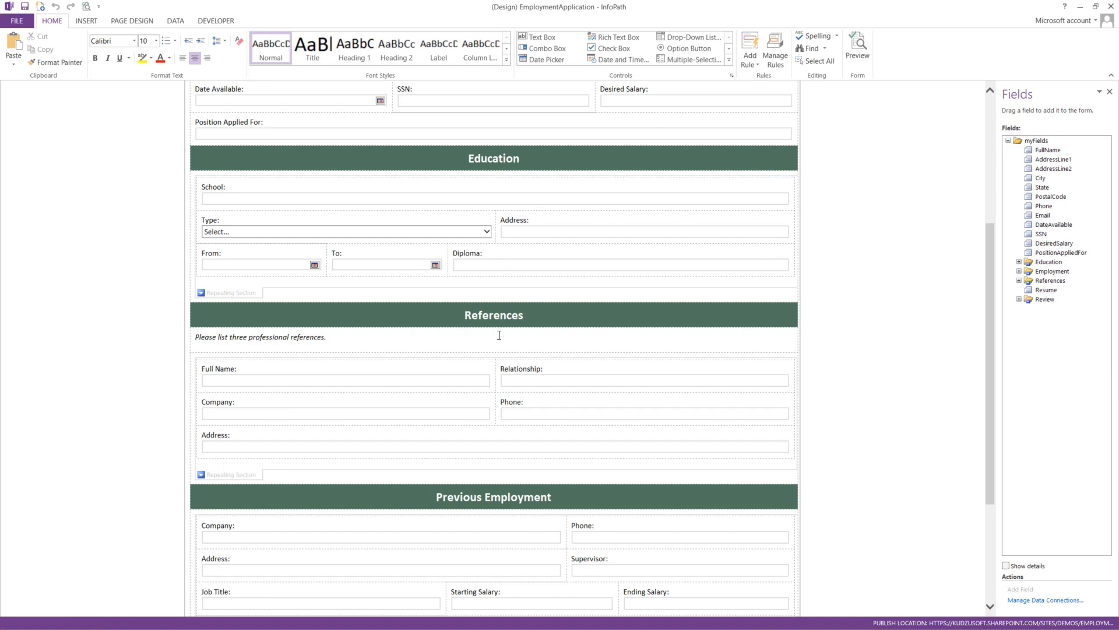
scroll(670, 430, down, 5)
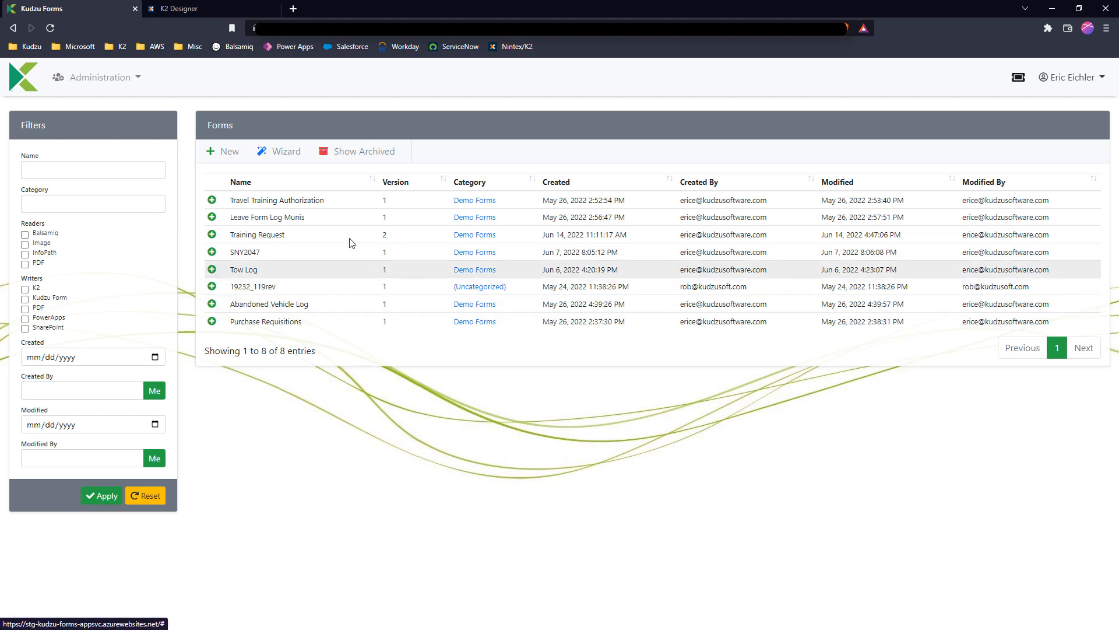
In Kudzu Forms, start the form conversion wizard and set the reader to InfoPath Forms
click(291, 160)
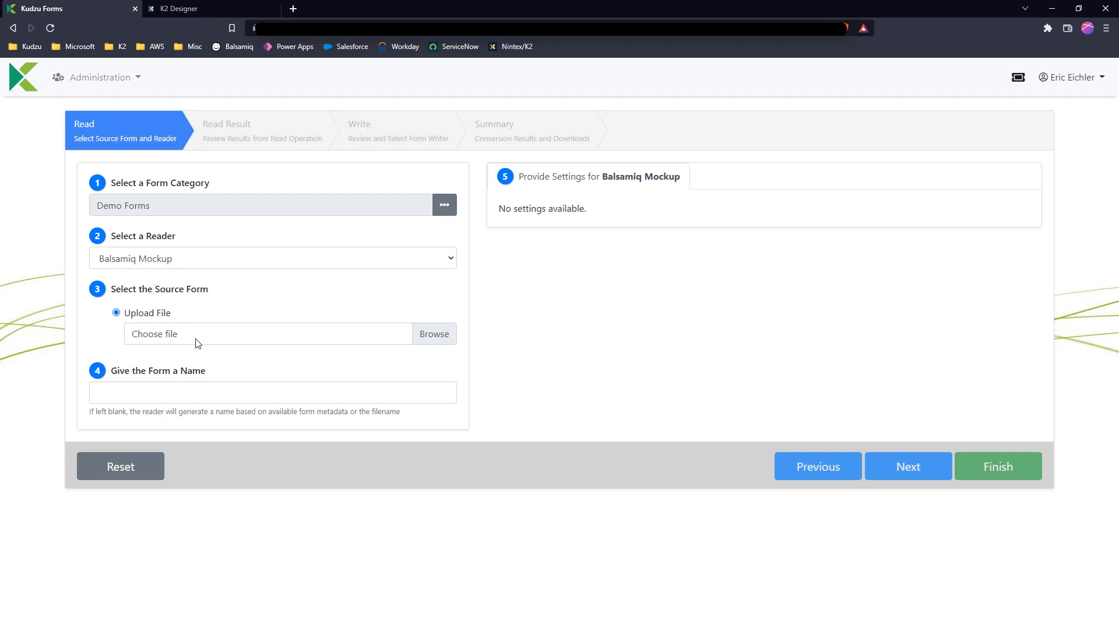
click(173, 259)
click(165, 303)
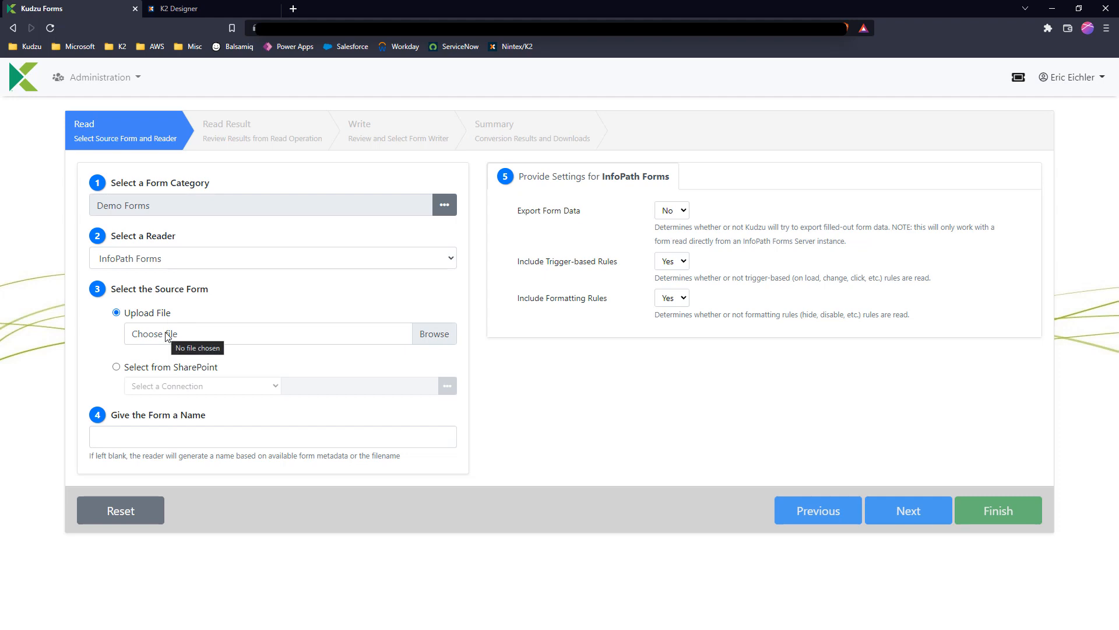
Select EmploymentApplicationContentType.xsn from the SharePoint Demo - App Auth connection as the source form
click(160, 369)
click(219, 386)
click(205, 408)
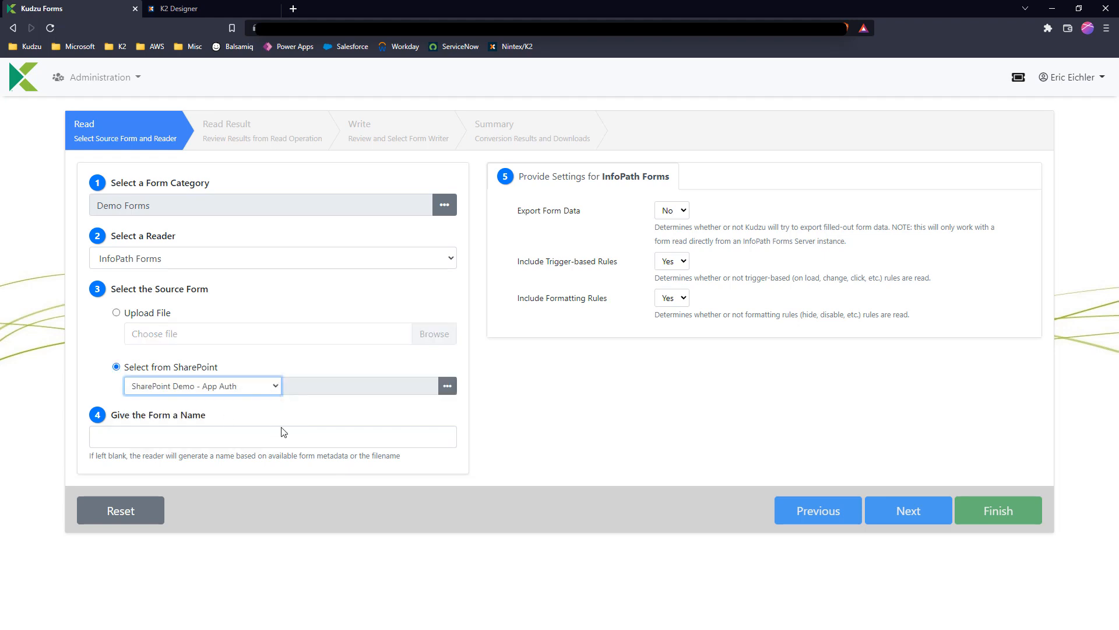
click(446, 387)
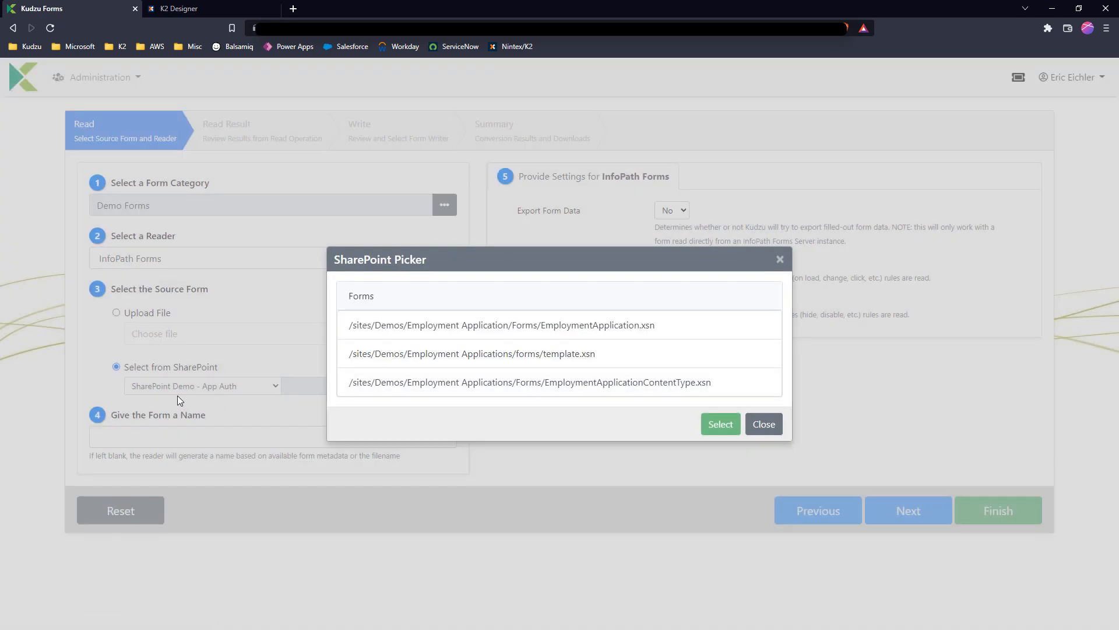
click(546, 394)
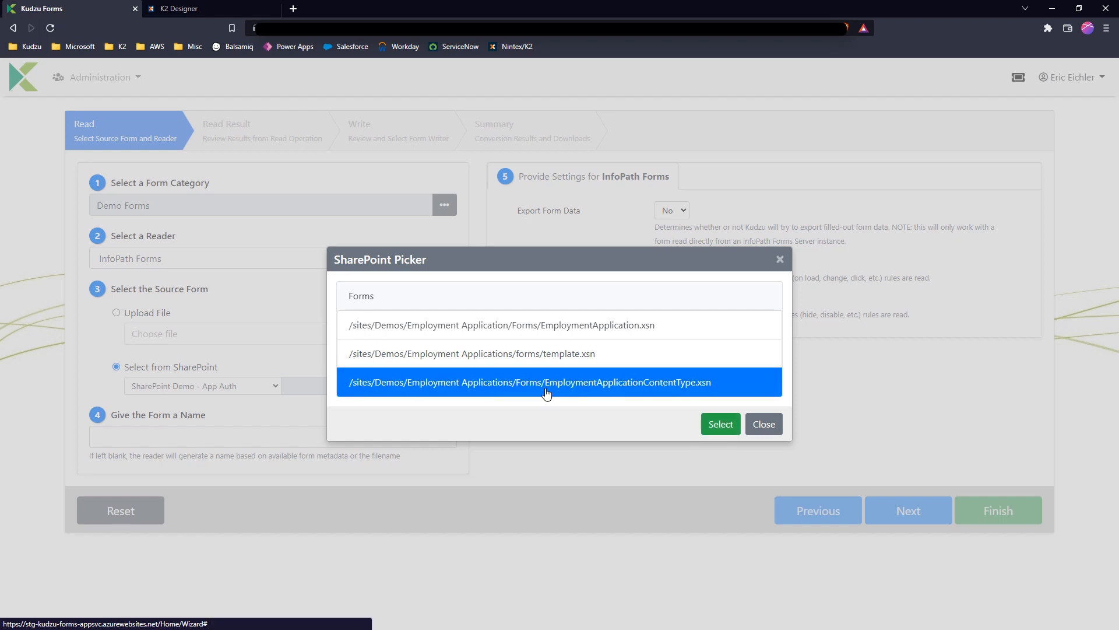
click(721, 424)
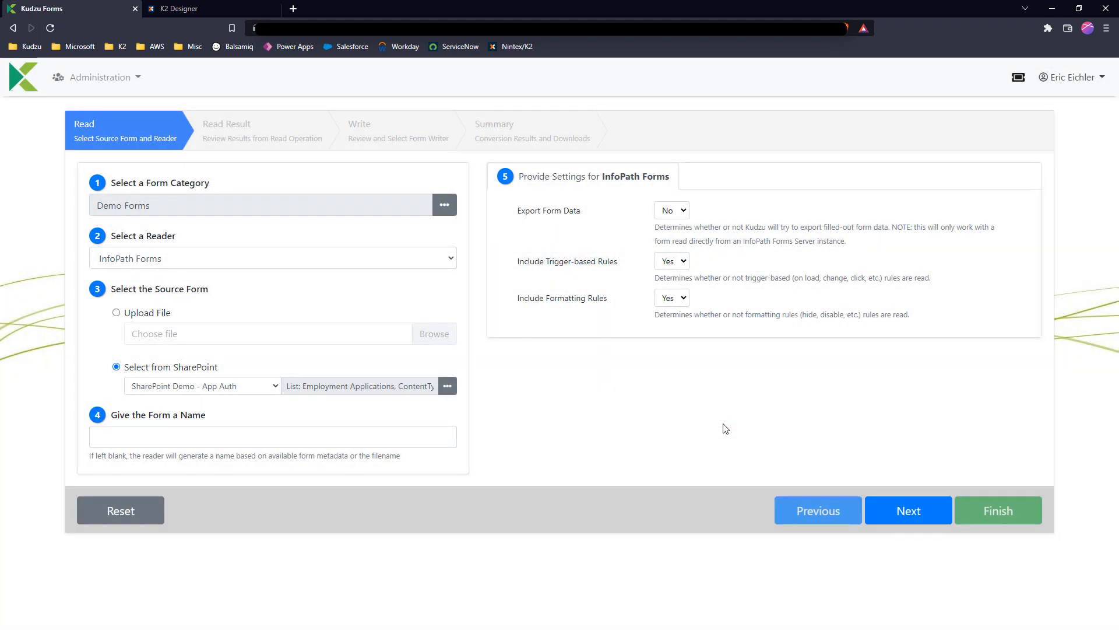
Read the source form under the name Employment Application with Export Form Data set to Yes
click(263, 431)
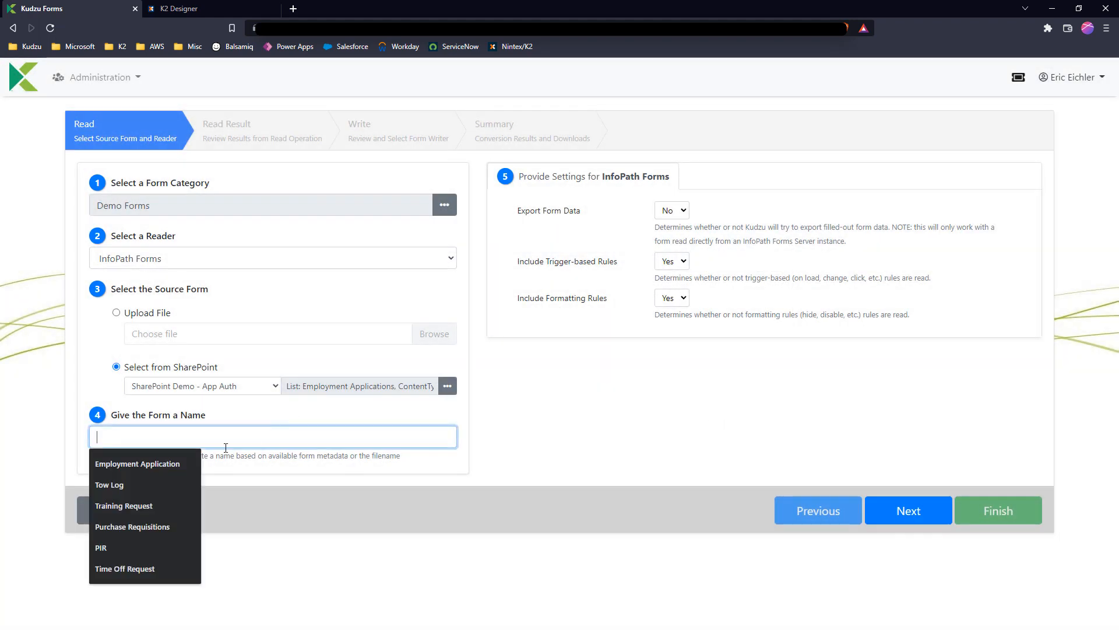
click(180, 464)
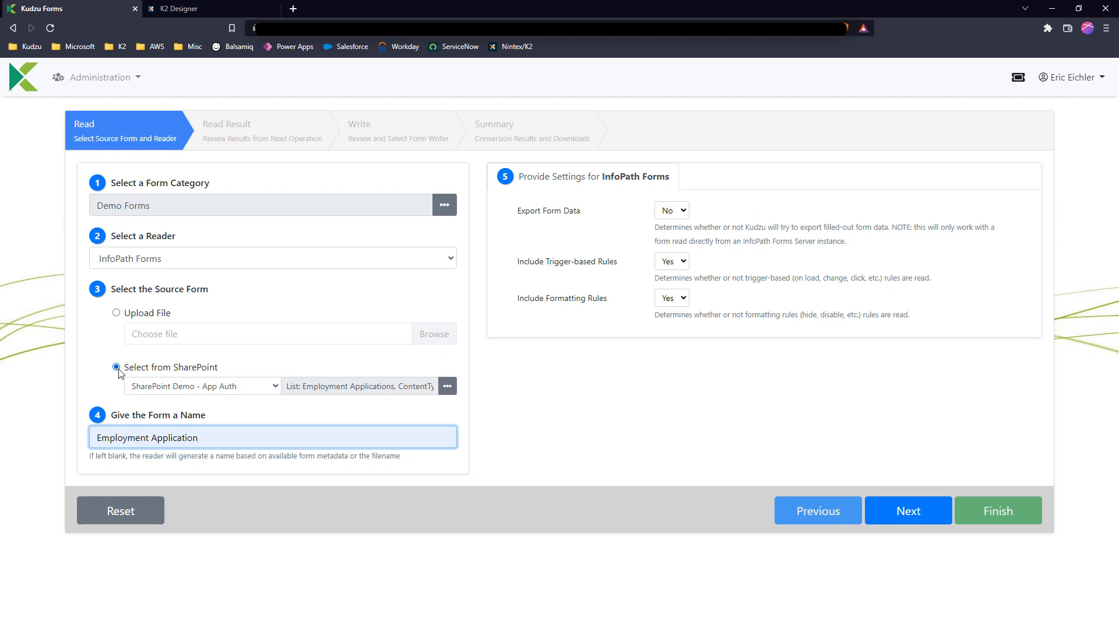
click(673, 218)
click(669, 235)
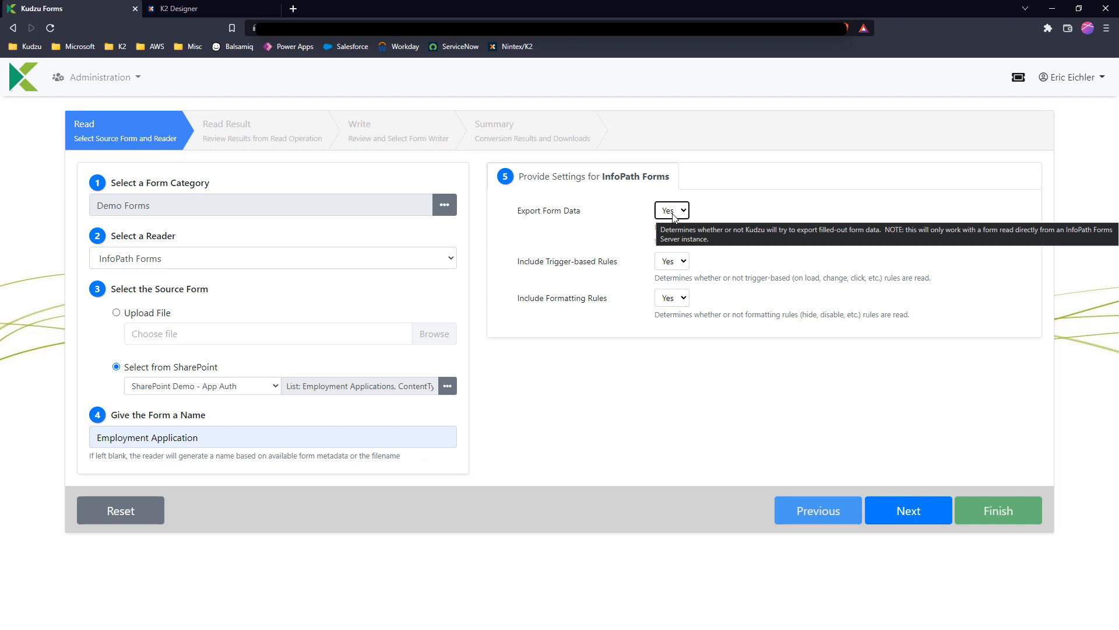
click(883, 522)
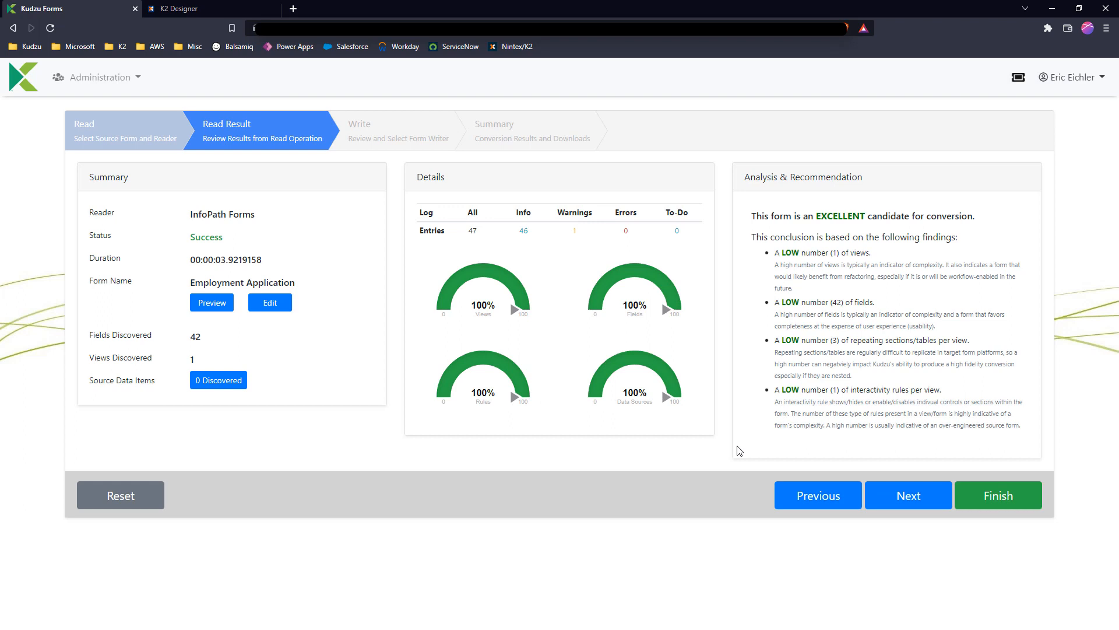
Inspect the FullName field's properties in the Uniform Editor and close the editor without changes
click(270, 303)
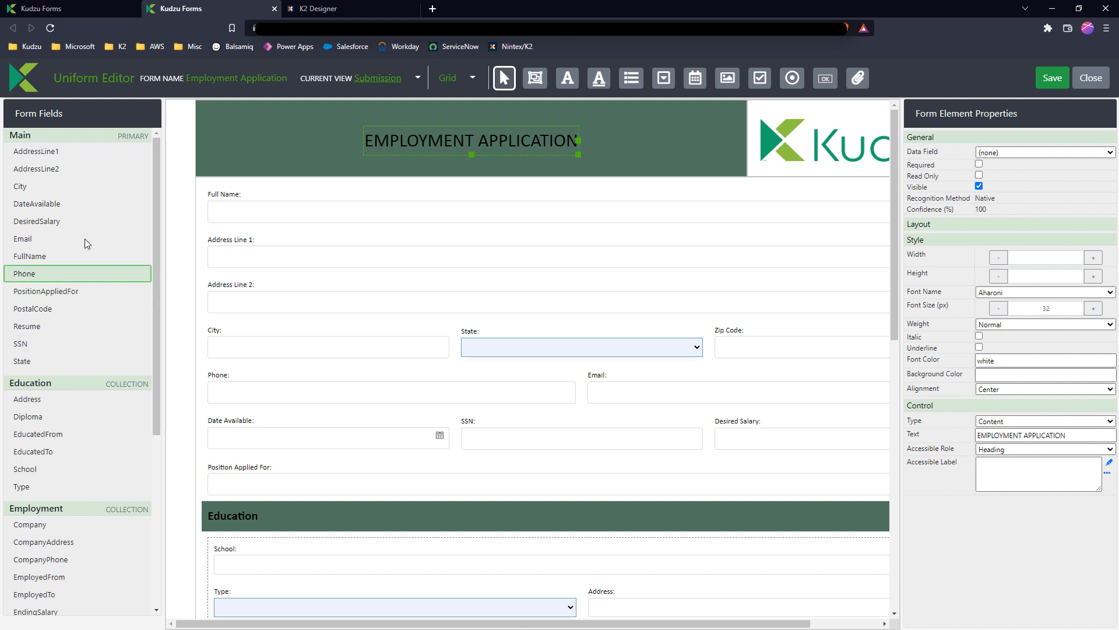
click(74, 254)
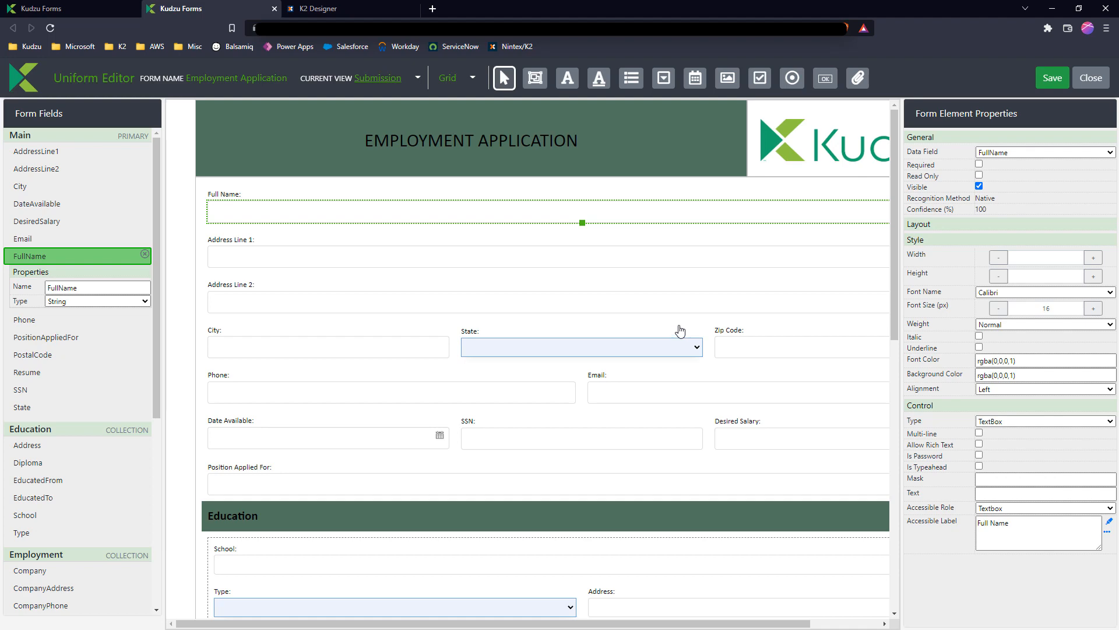
click(1094, 86)
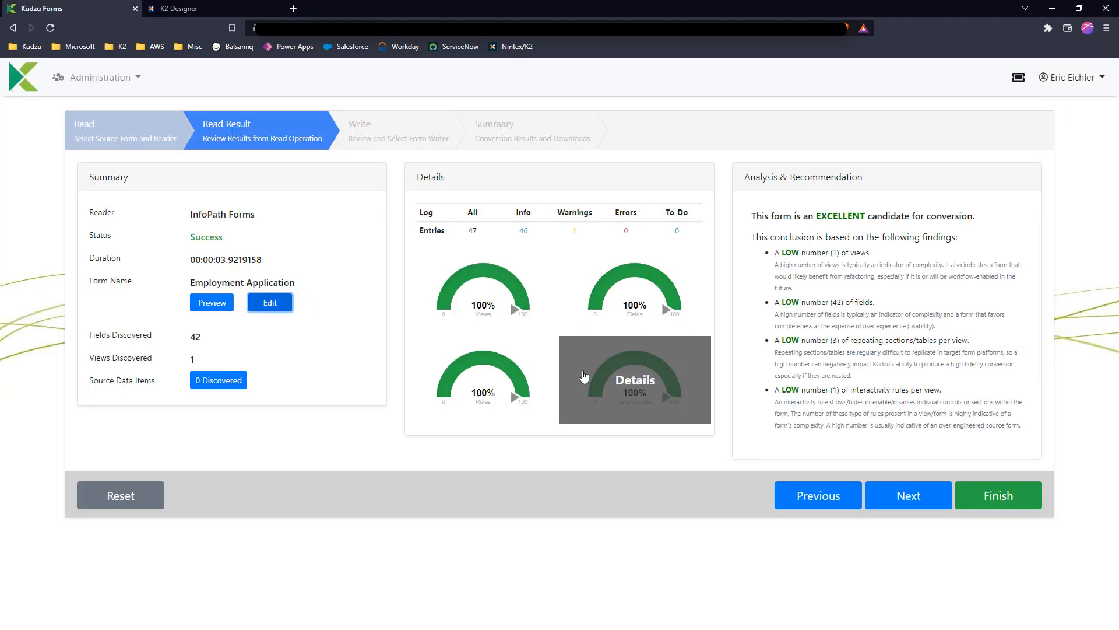
Proceed to the Write stage and select K2 as the form writer
click(907, 497)
click(142, 213)
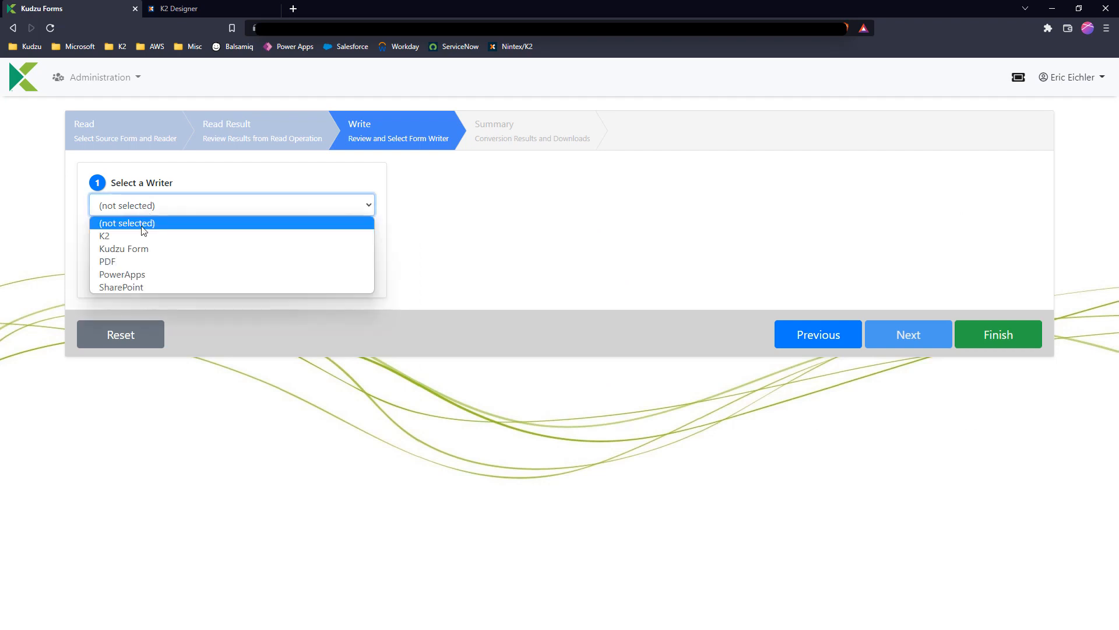
click(137, 239)
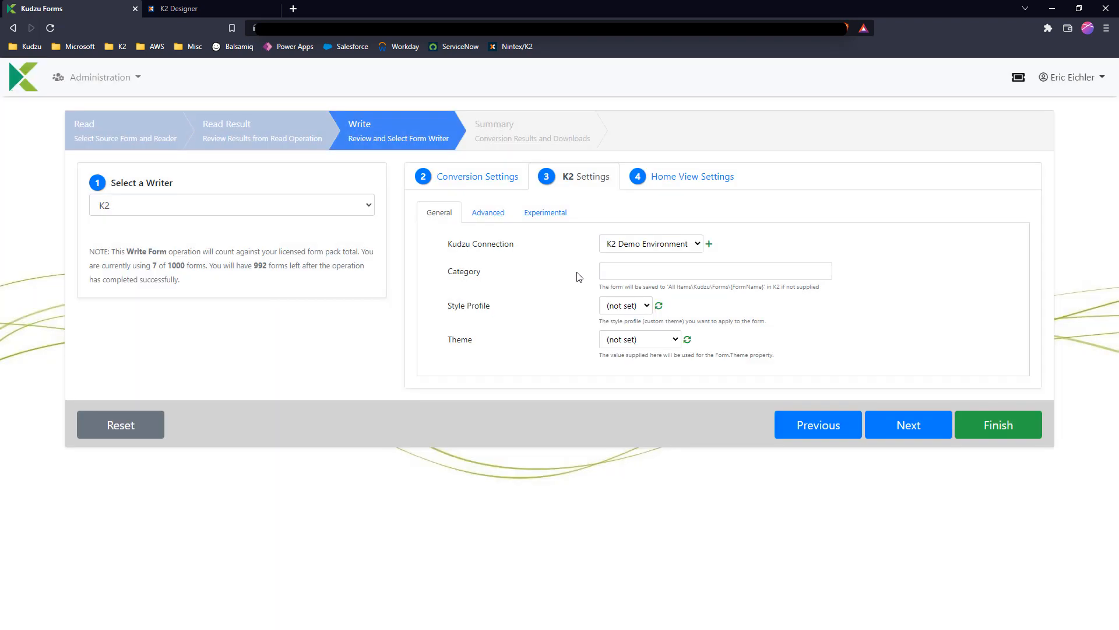
Set the K2 theme to Grey Void and the category to Demo Forms\Employment Application
click(623, 341)
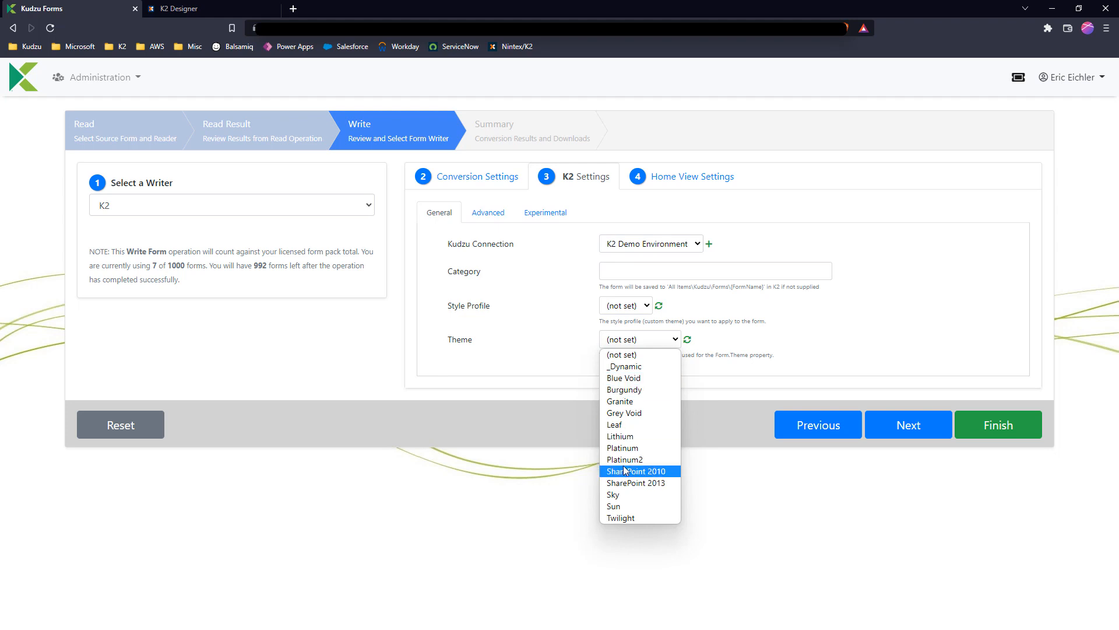
click(629, 414)
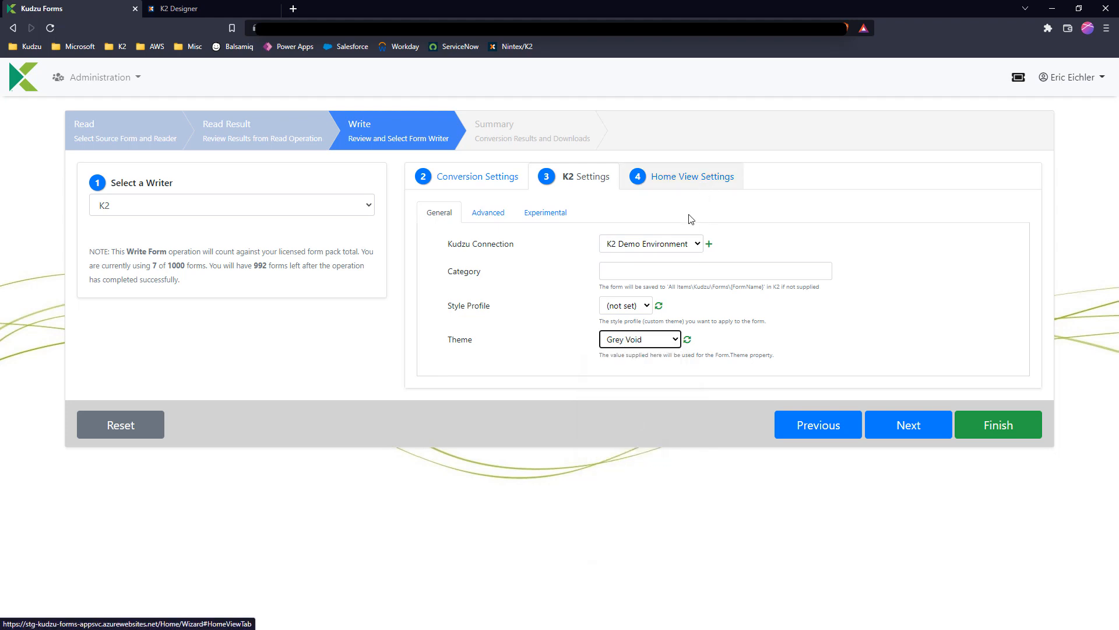
click(606, 270)
click(678, 339)
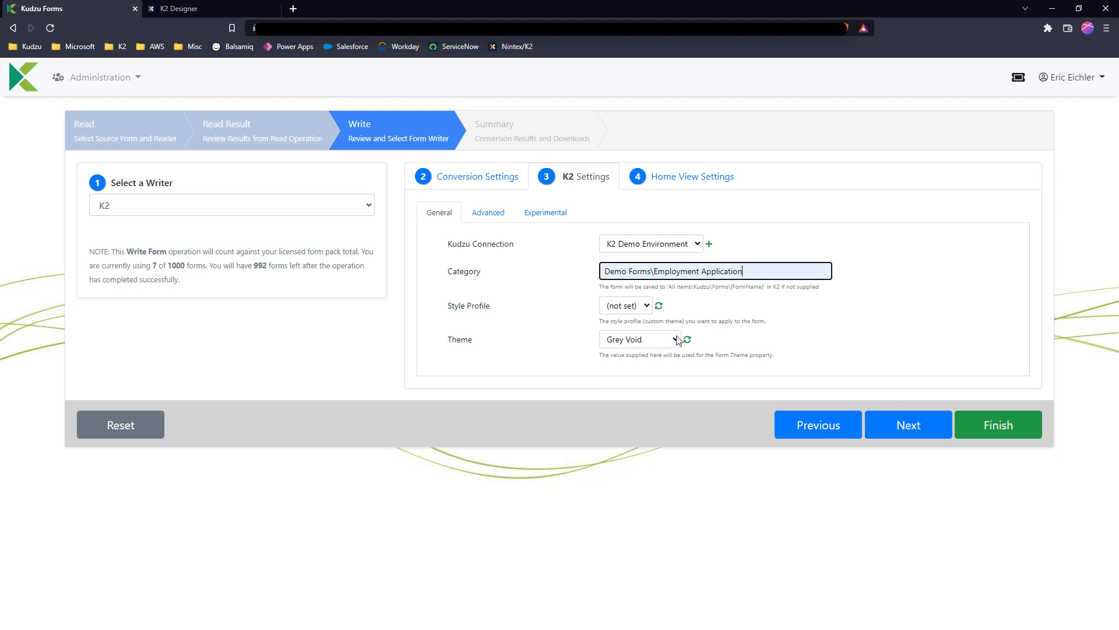
Display FullName, City, State, PostalCode, Phone, Email and DateAvailable in the Home View, and run the K2 conversion
click(688, 184)
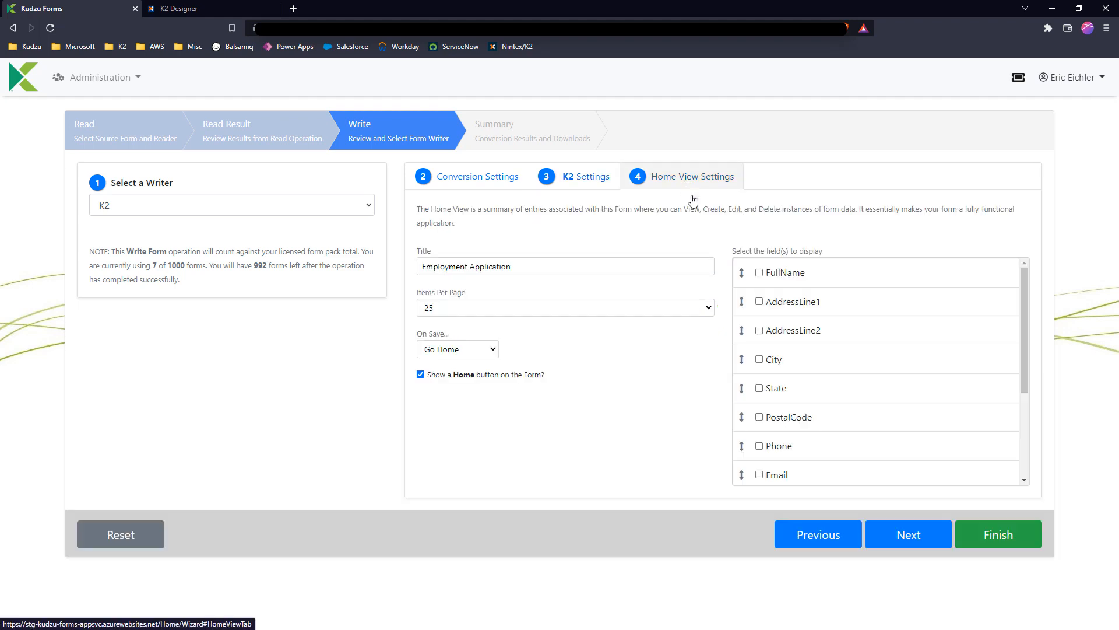
click(780, 278)
click(779, 361)
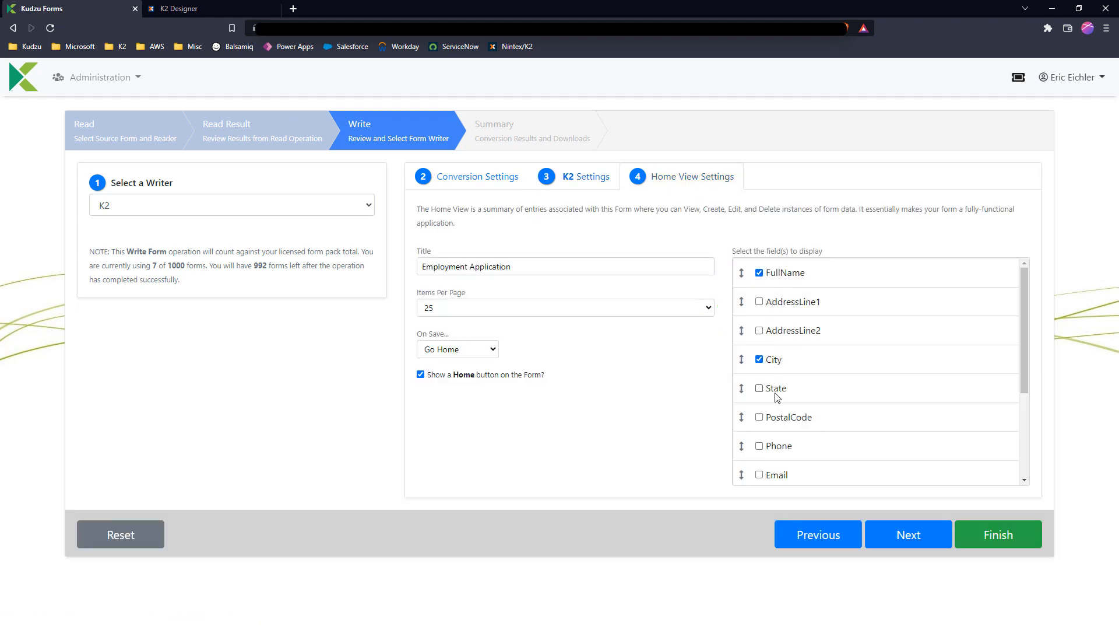
click(779, 389)
click(779, 418)
click(779, 448)
click(777, 477)
scroll(798, 454, down, 1)
click(800, 447)
click(885, 537)
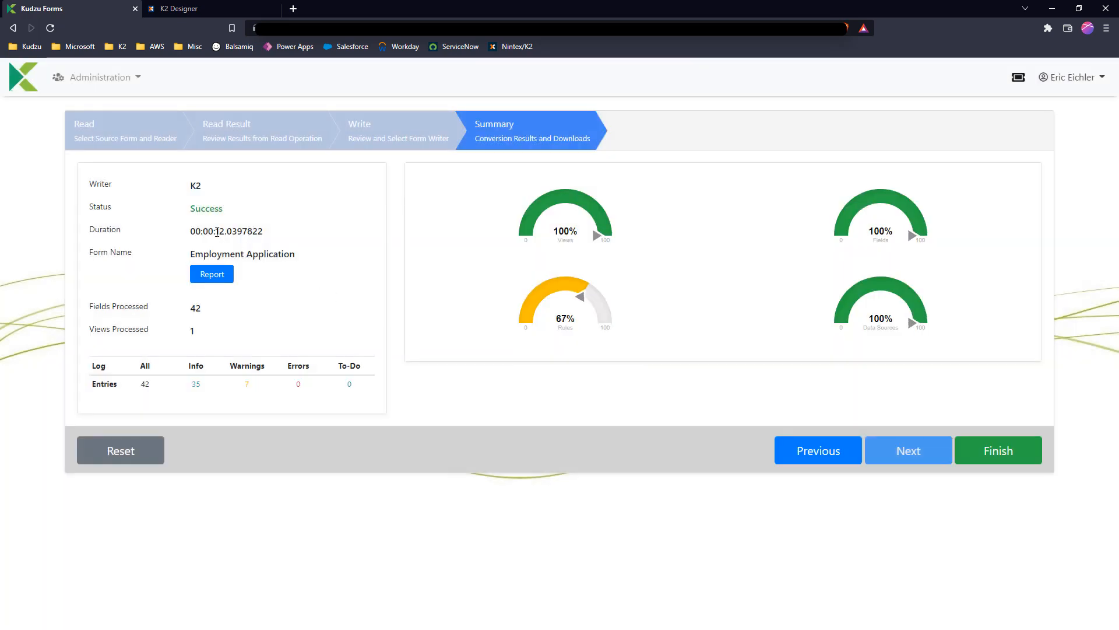
Check the conversion duration, switch to K2 Designer and expand the Employment Application category under Demo Forms
drag(217, 231, 231, 233)
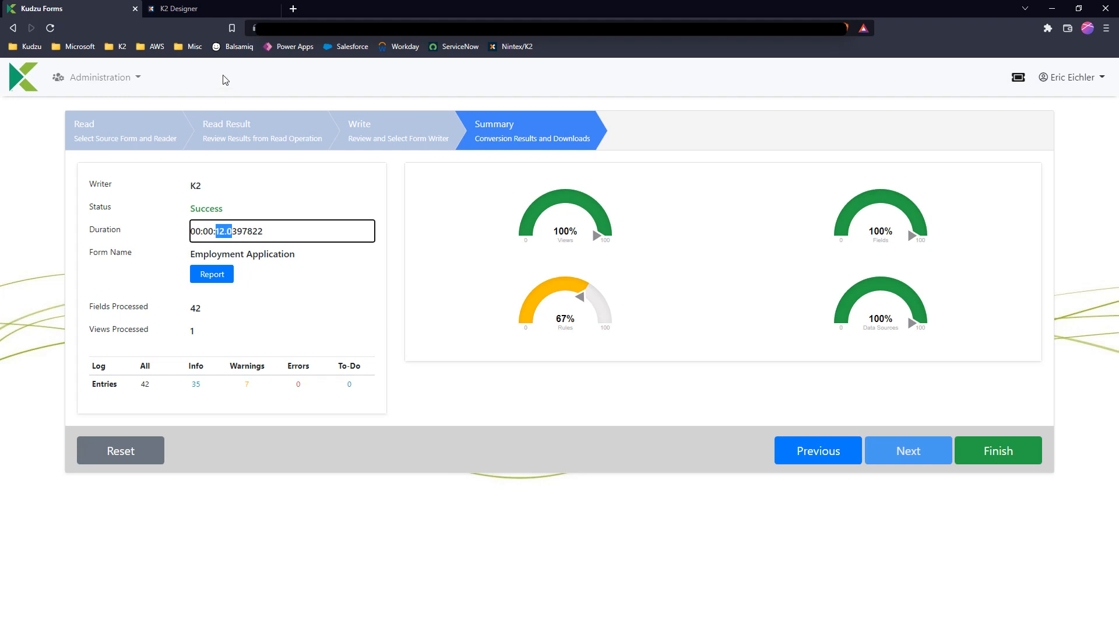
click(212, 10)
click(558, 465)
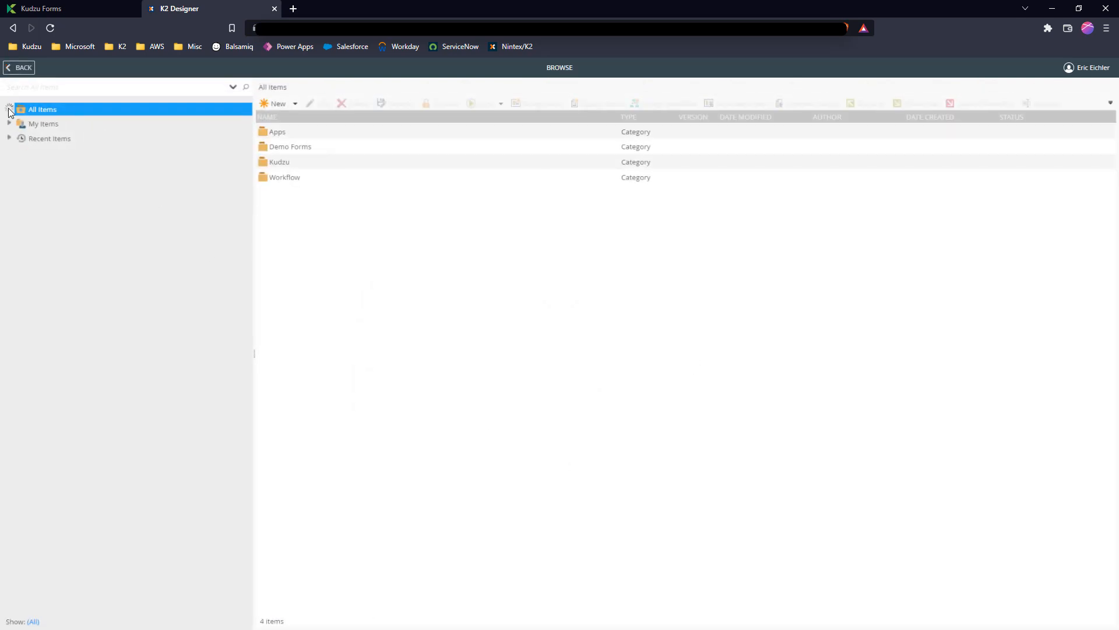
click(8, 109)
click(9, 109)
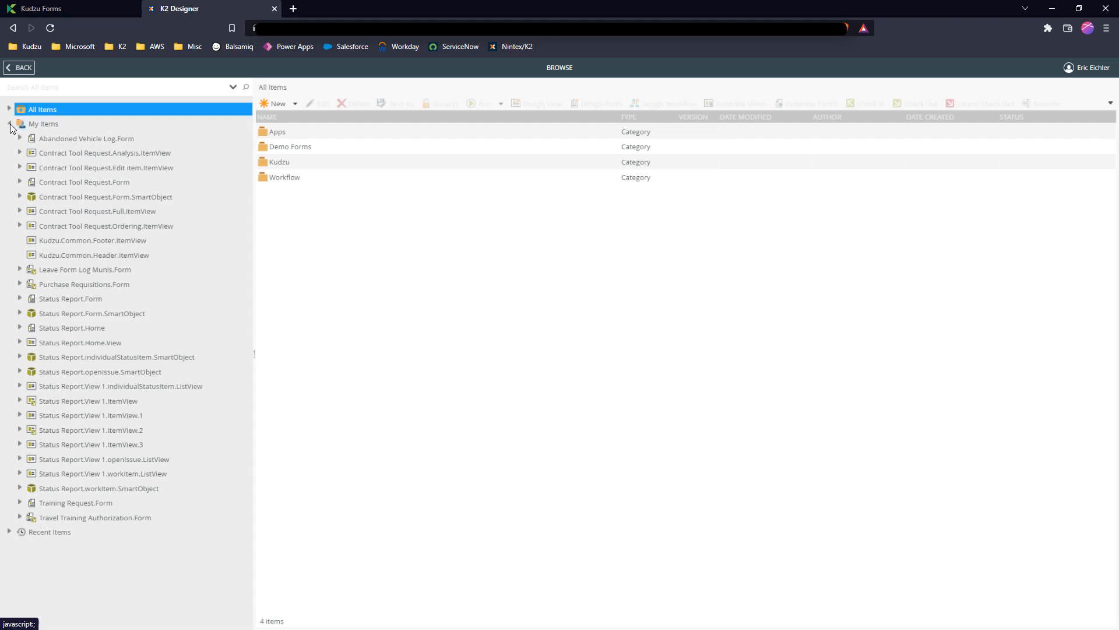
click(9, 123)
click(9, 109)
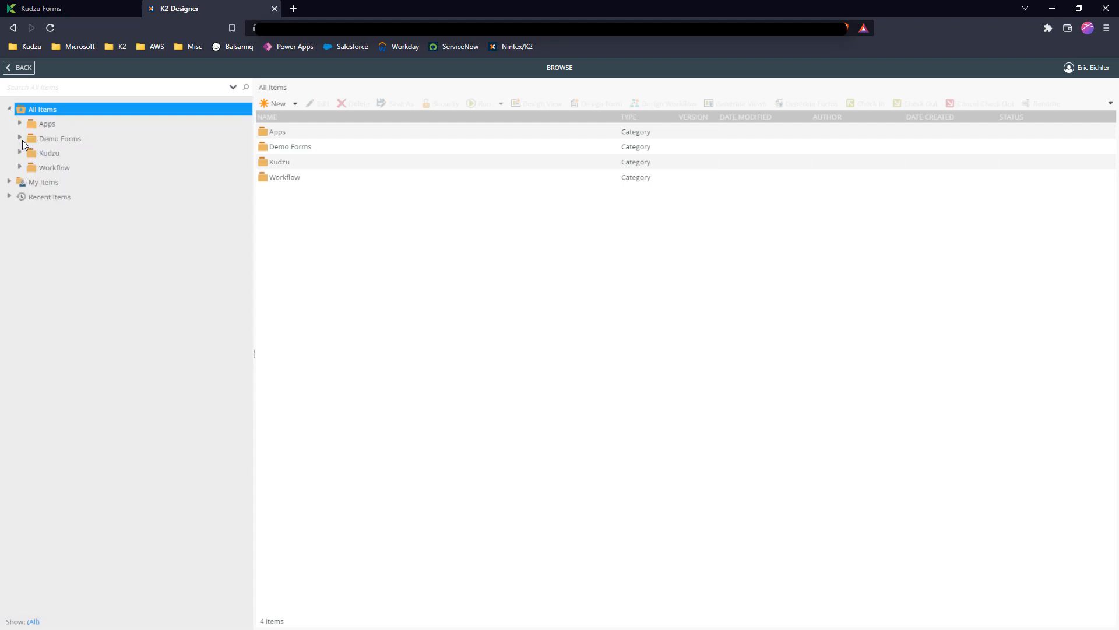
click(19, 139)
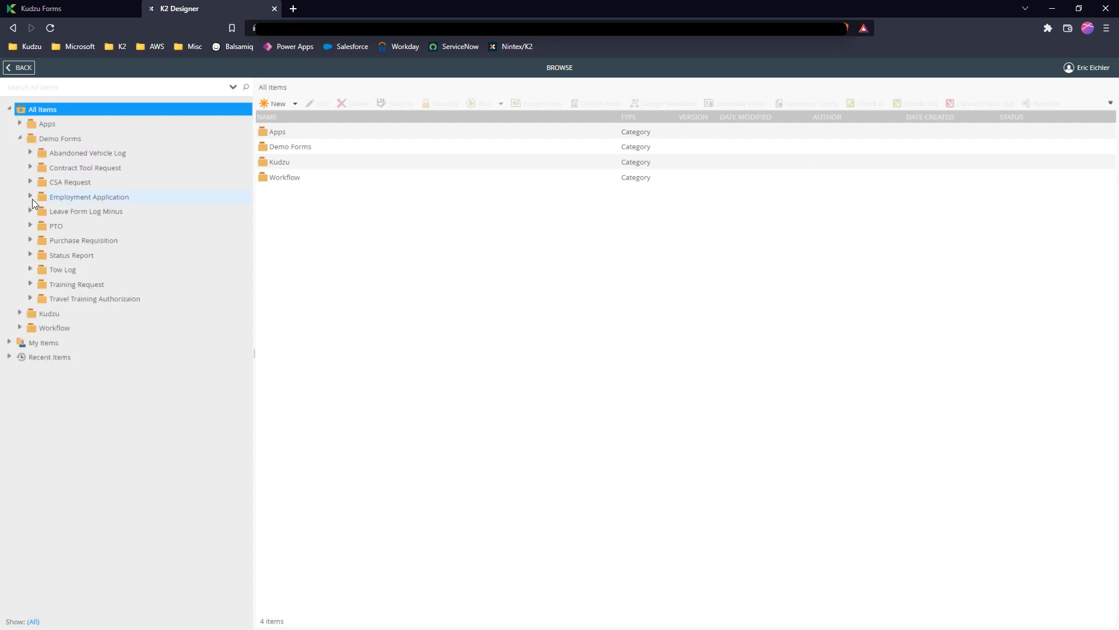
click(33, 198)
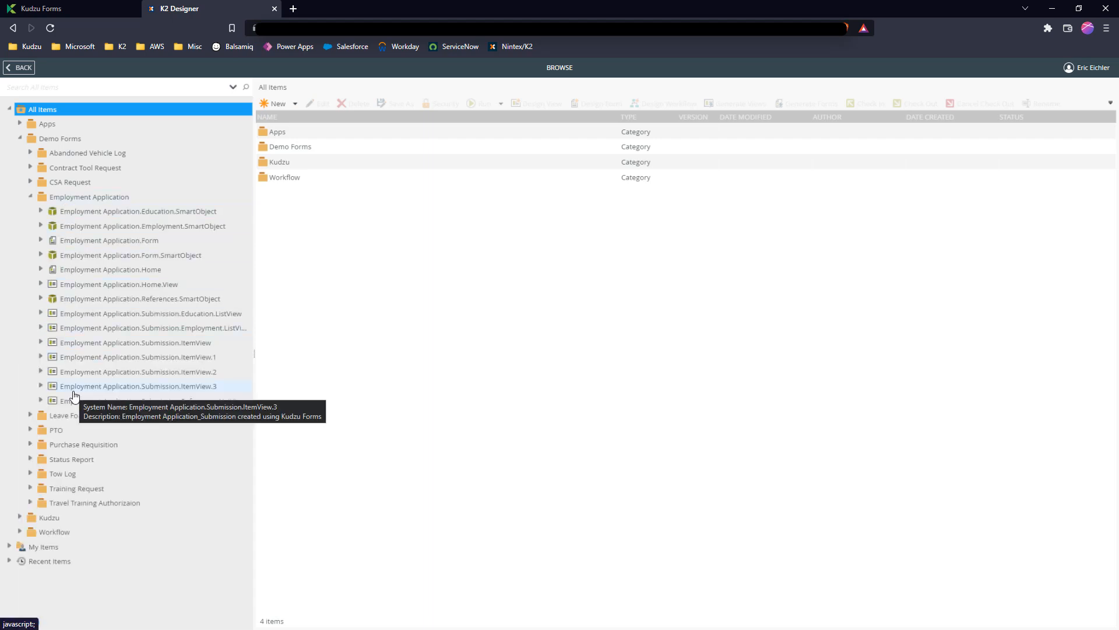
Run the Employment Application.Home form and start adding a new application entry
click(99, 270)
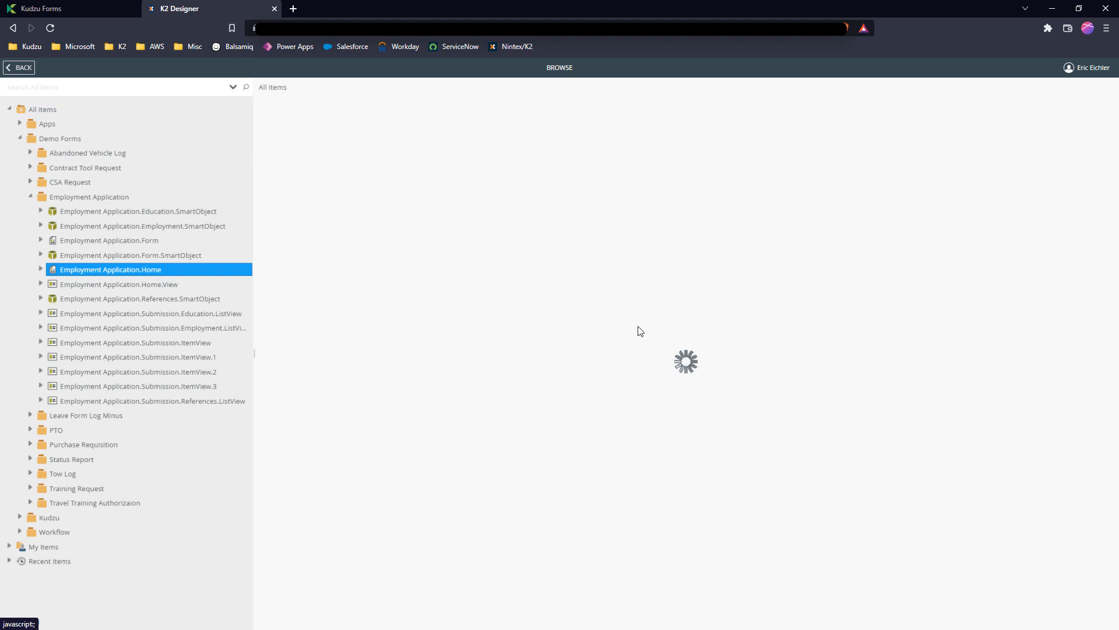
click(757, 348)
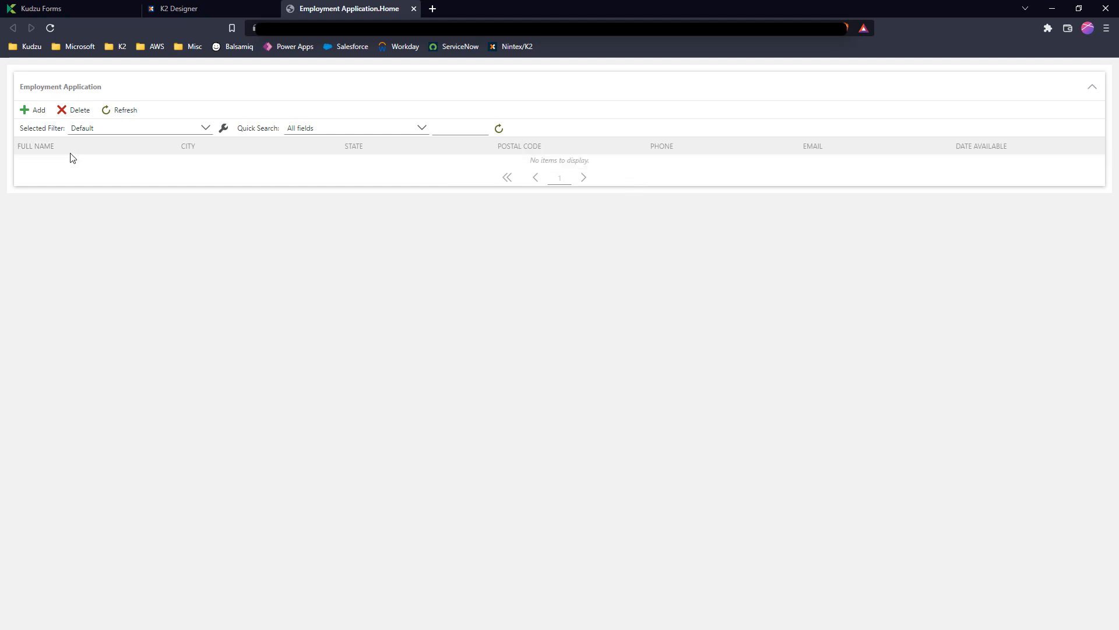
click(36, 111)
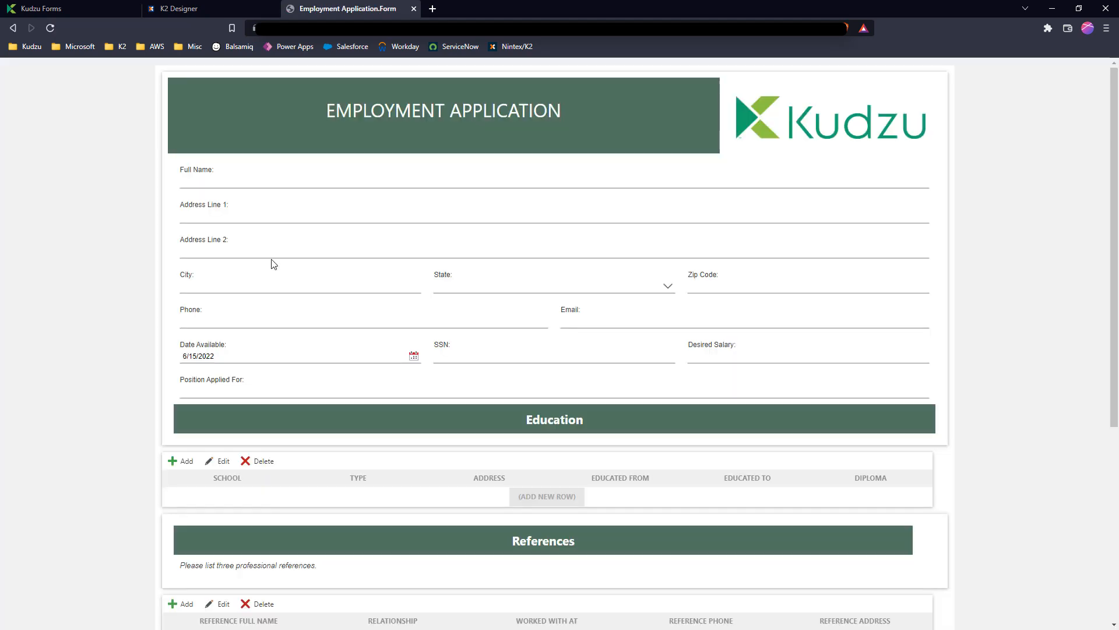
Enter the applicant's full name and set the city to Dexter in the new employment application
click(250, 182)
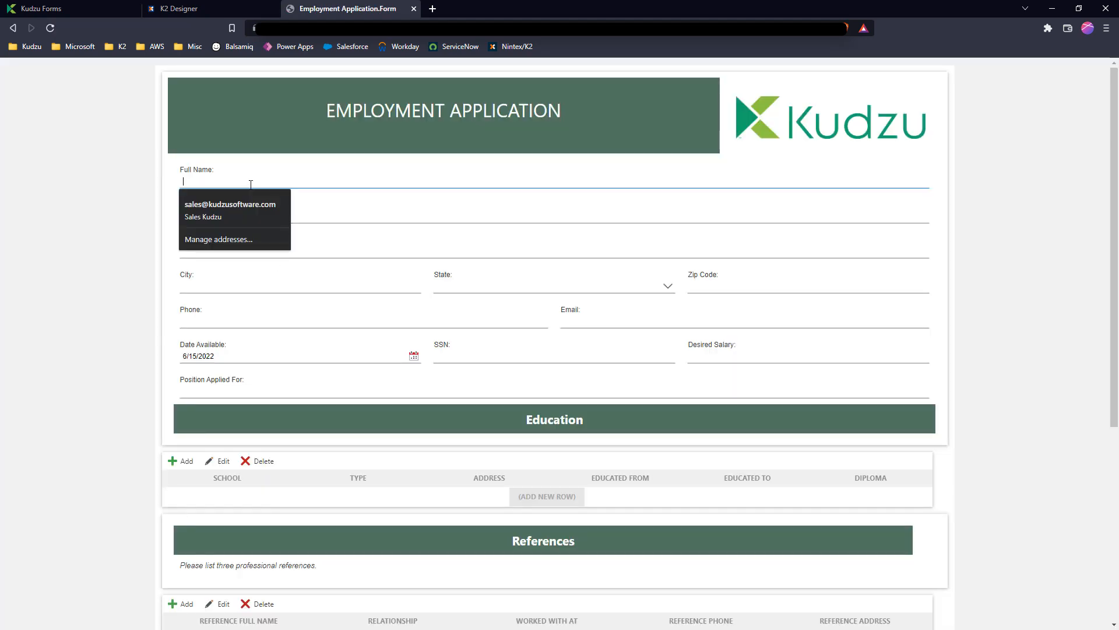
text(John Does)
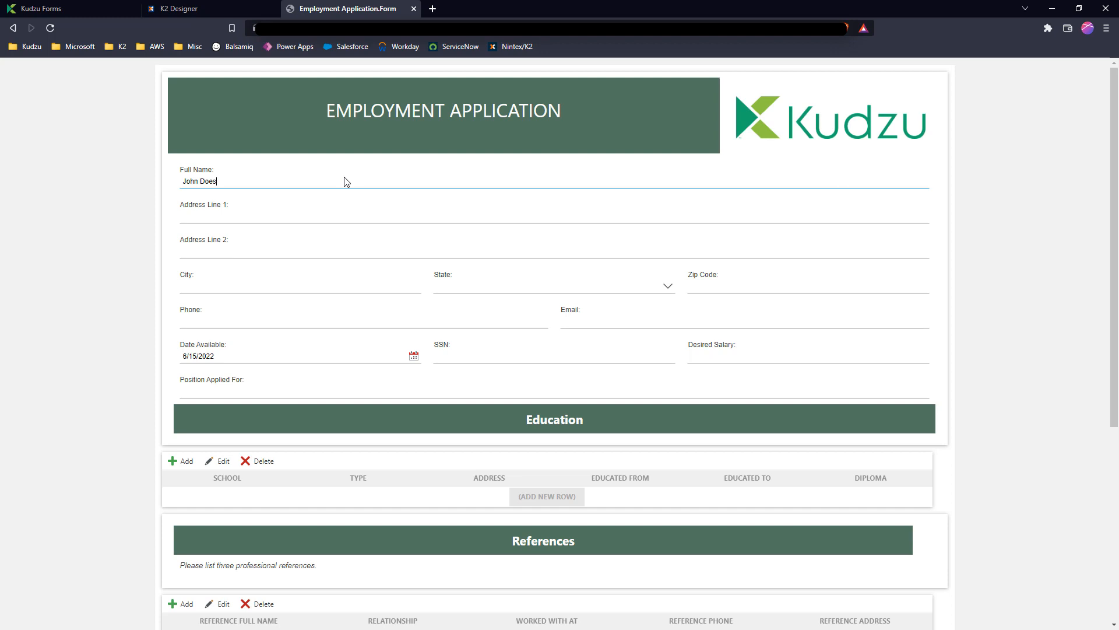
click(267, 287)
text(Dexter)
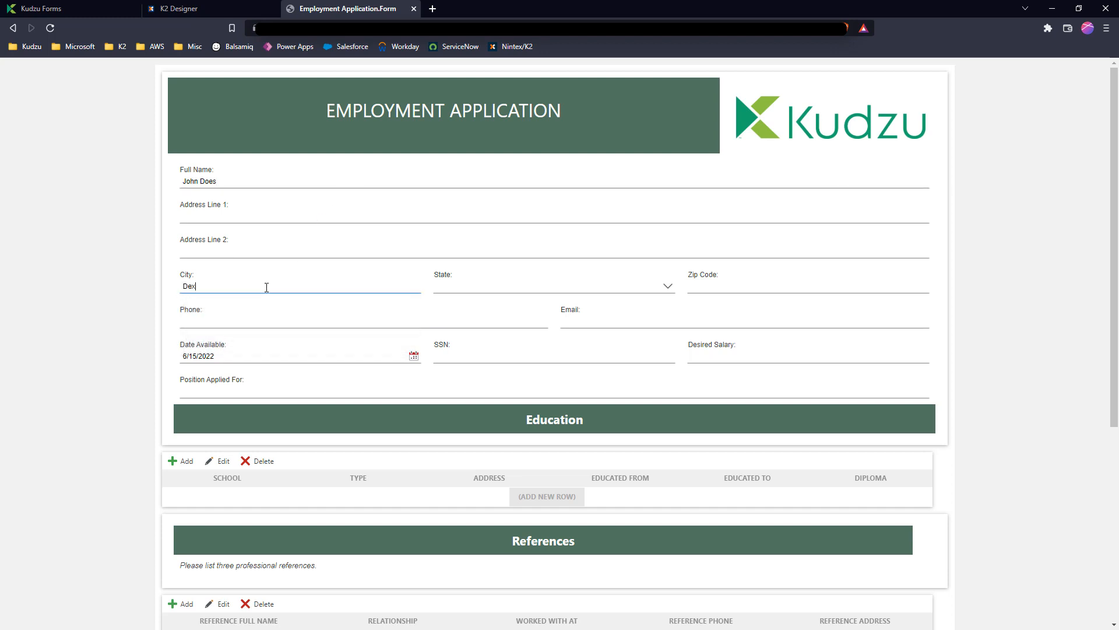
key(Tab)
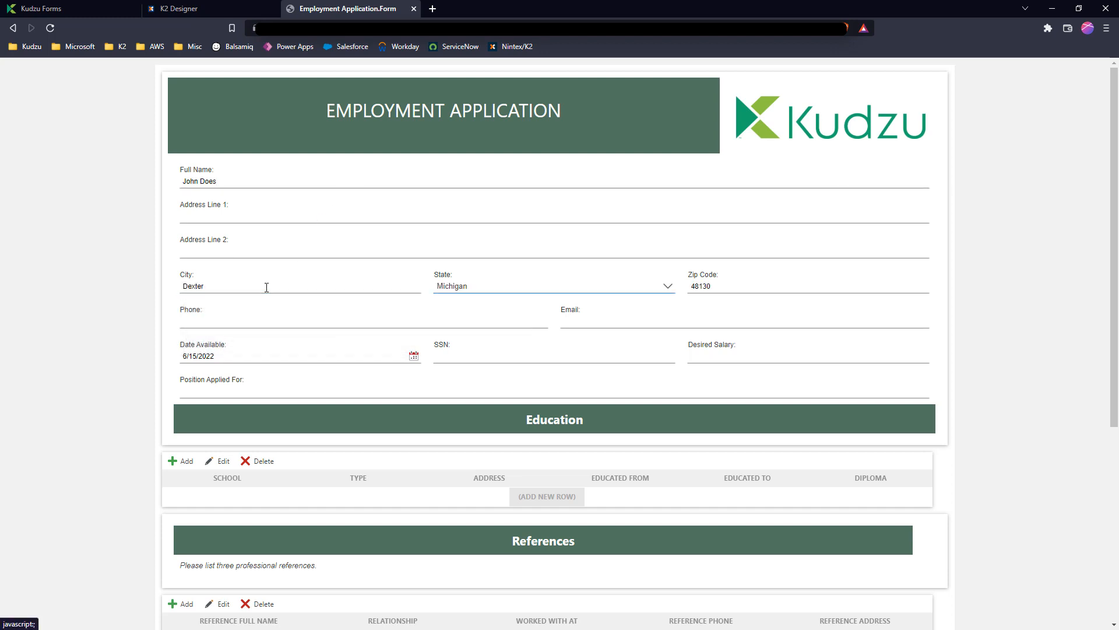
double_click(195, 286)
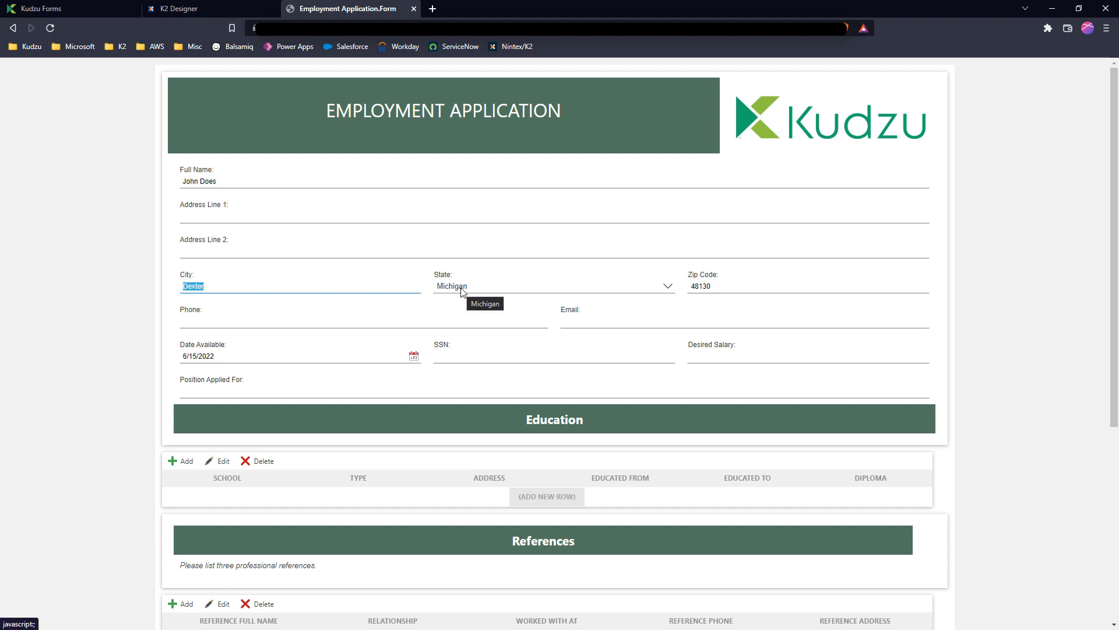
Save the employment application and reopen the saved entry from the Employment Application list
scroll(966, 392, down, 3)
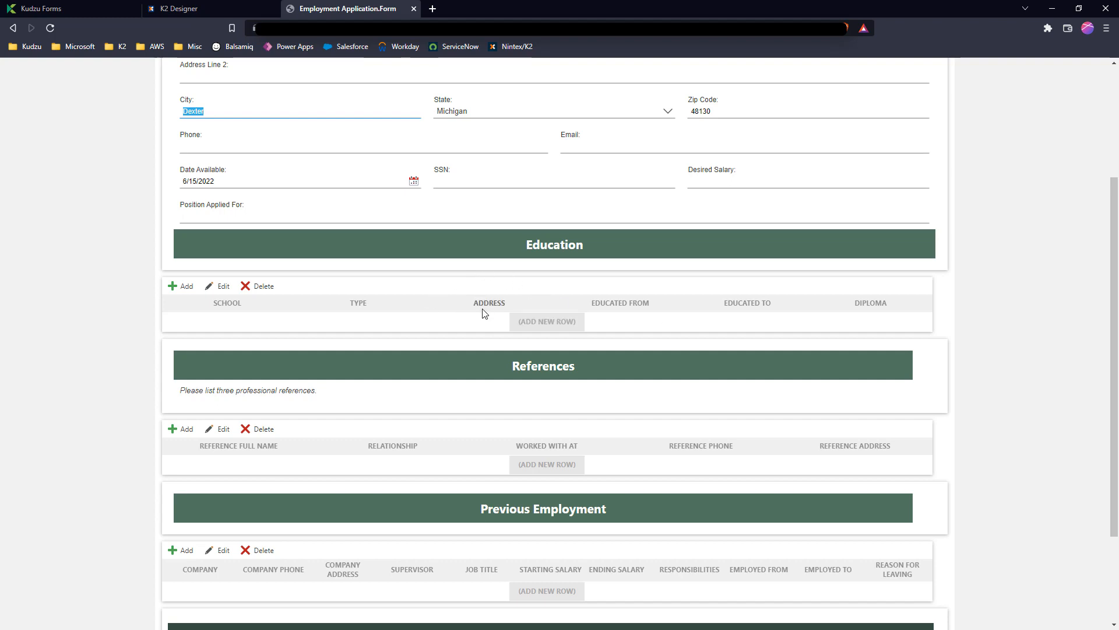
scroll(521, 376, down, 3)
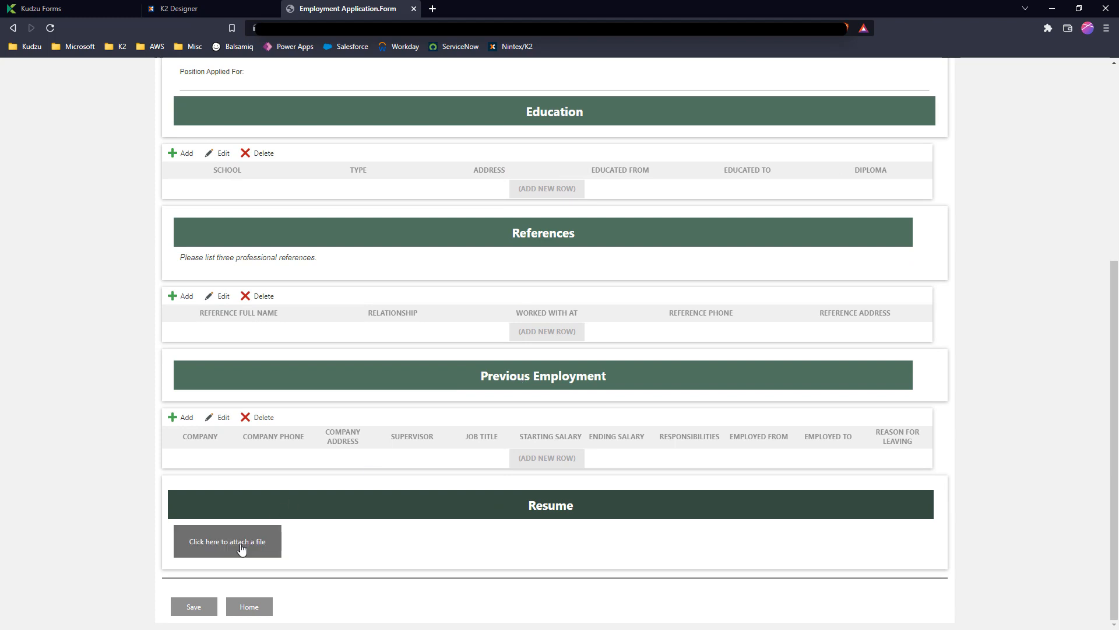
click(195, 607)
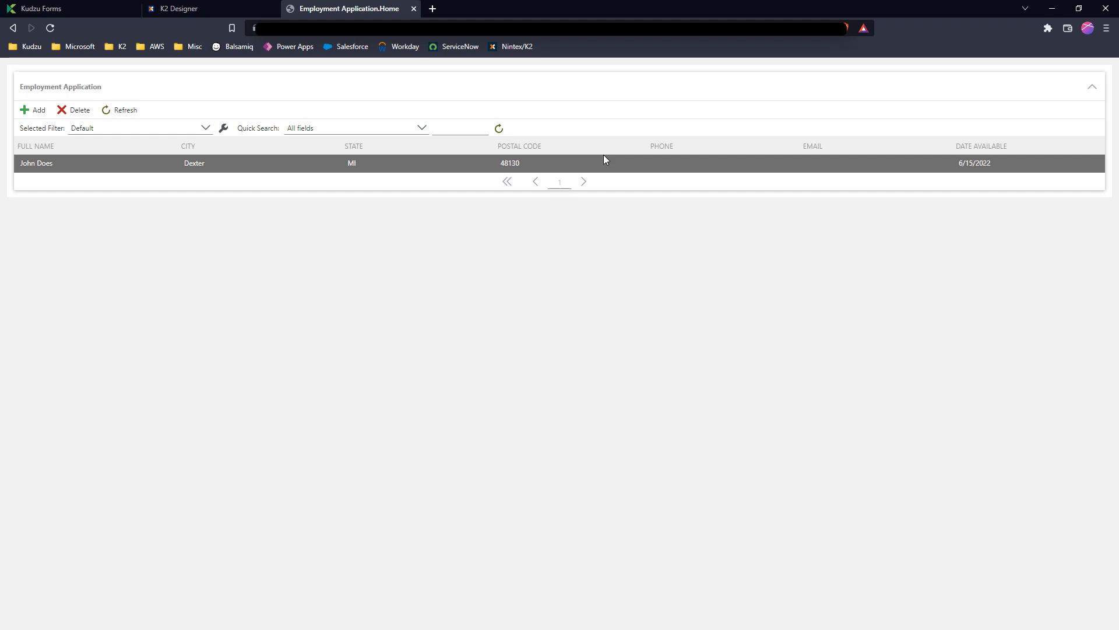
double_click(602, 164)
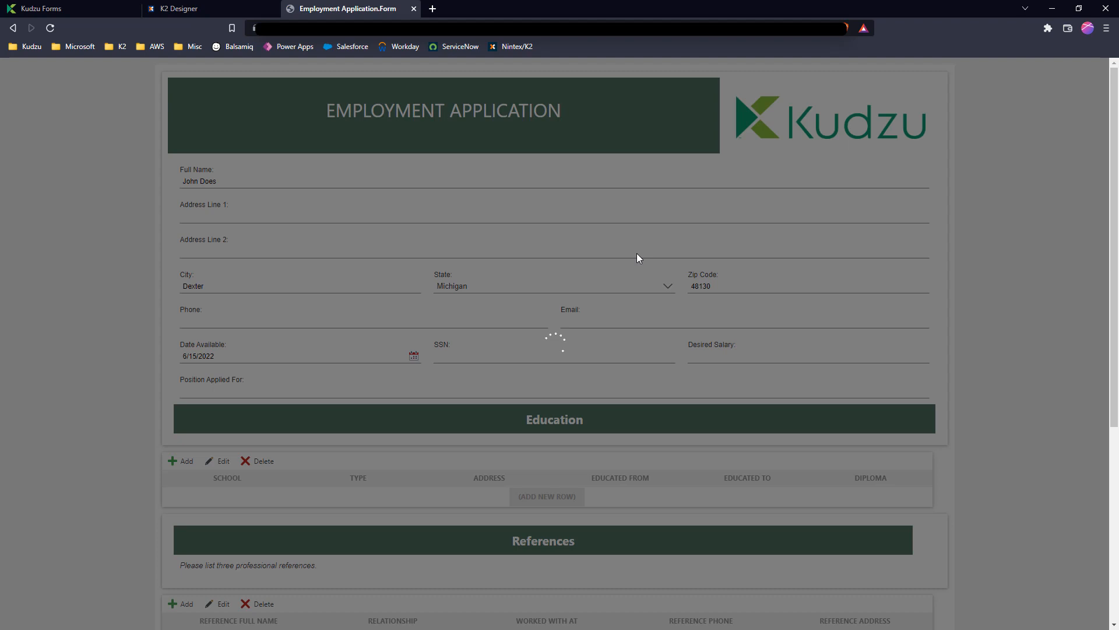